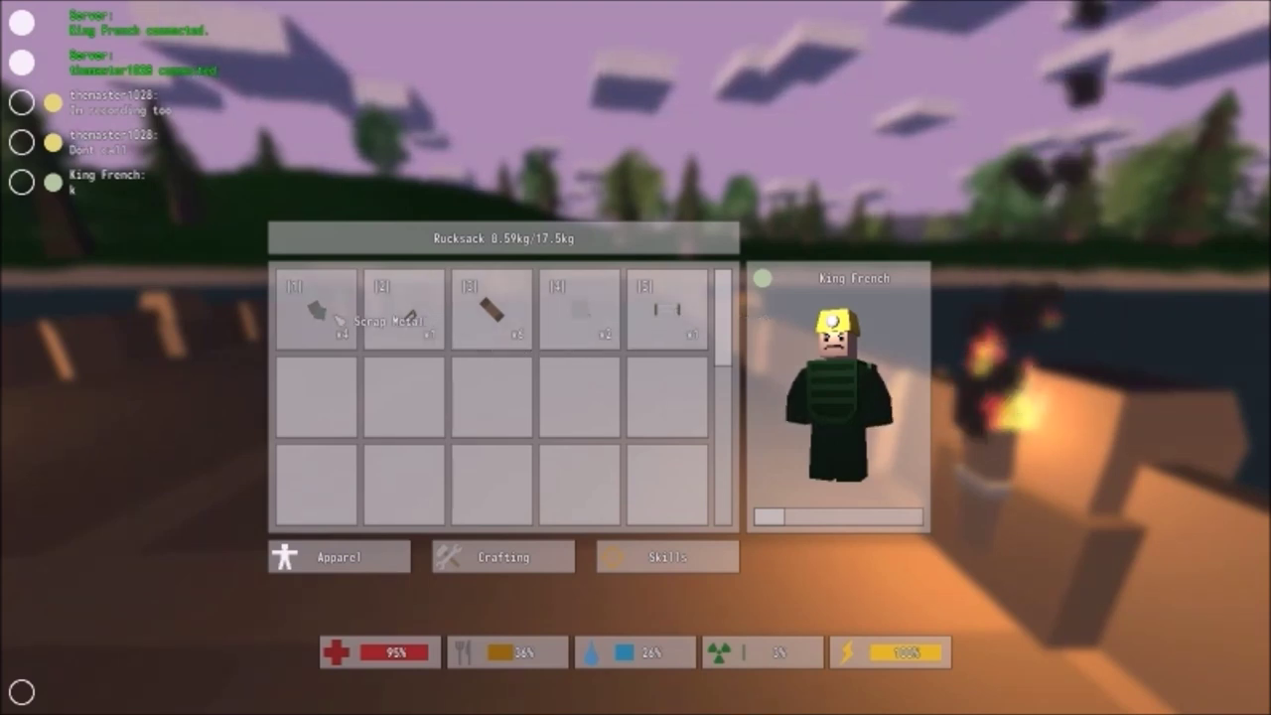
Open the crafting panel and load scrap metal into the crafting material slots.
left_click_drag(352, 308, 561, 571)
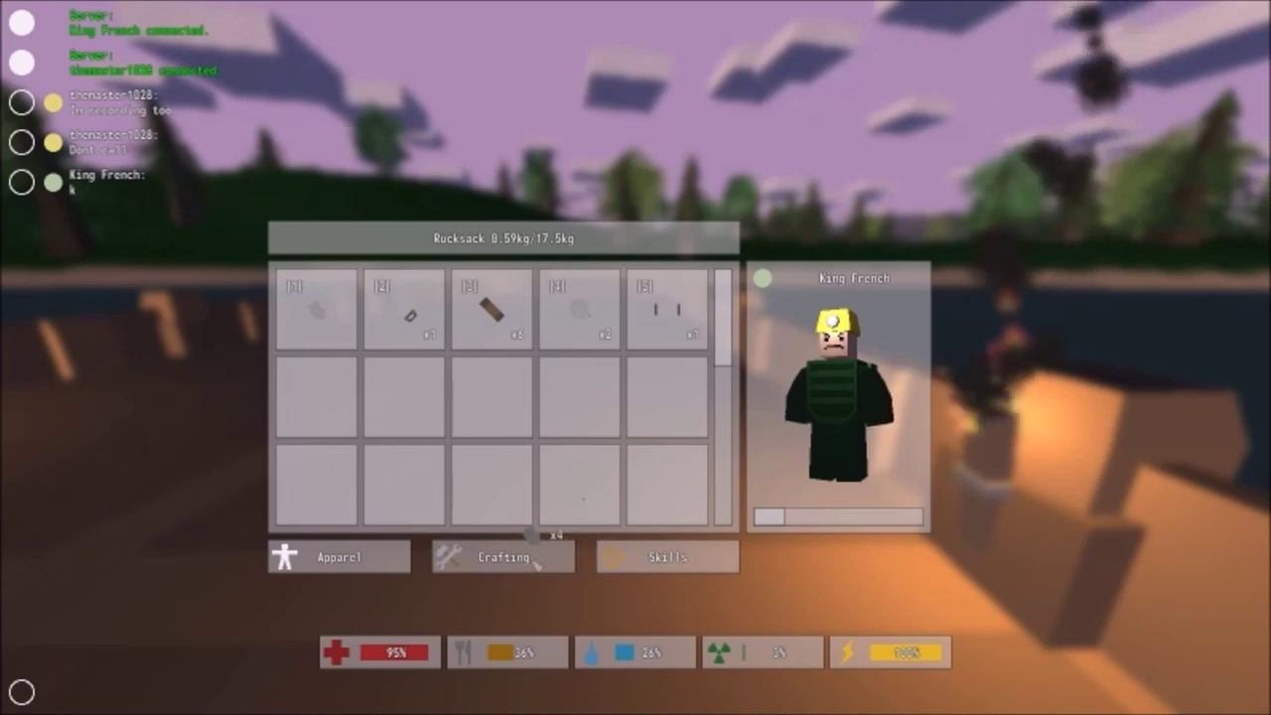
left_click(541, 561)
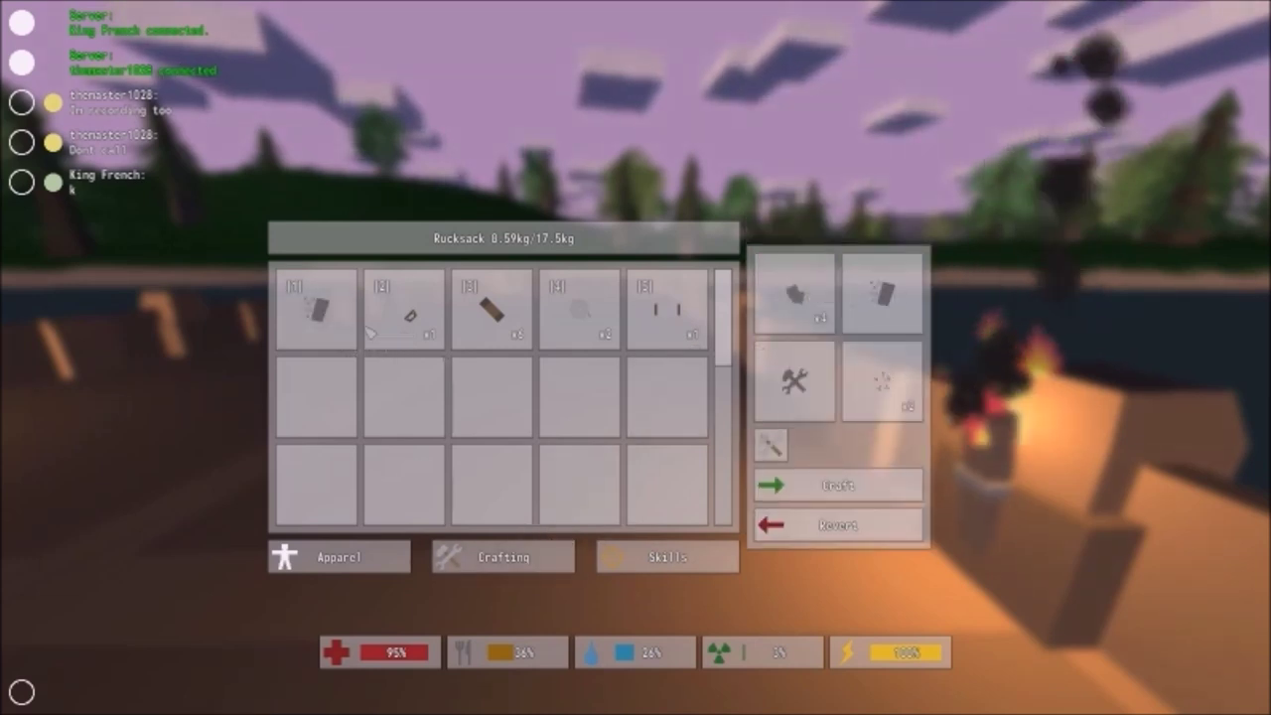
left_click_drag(402, 313, 794, 382)
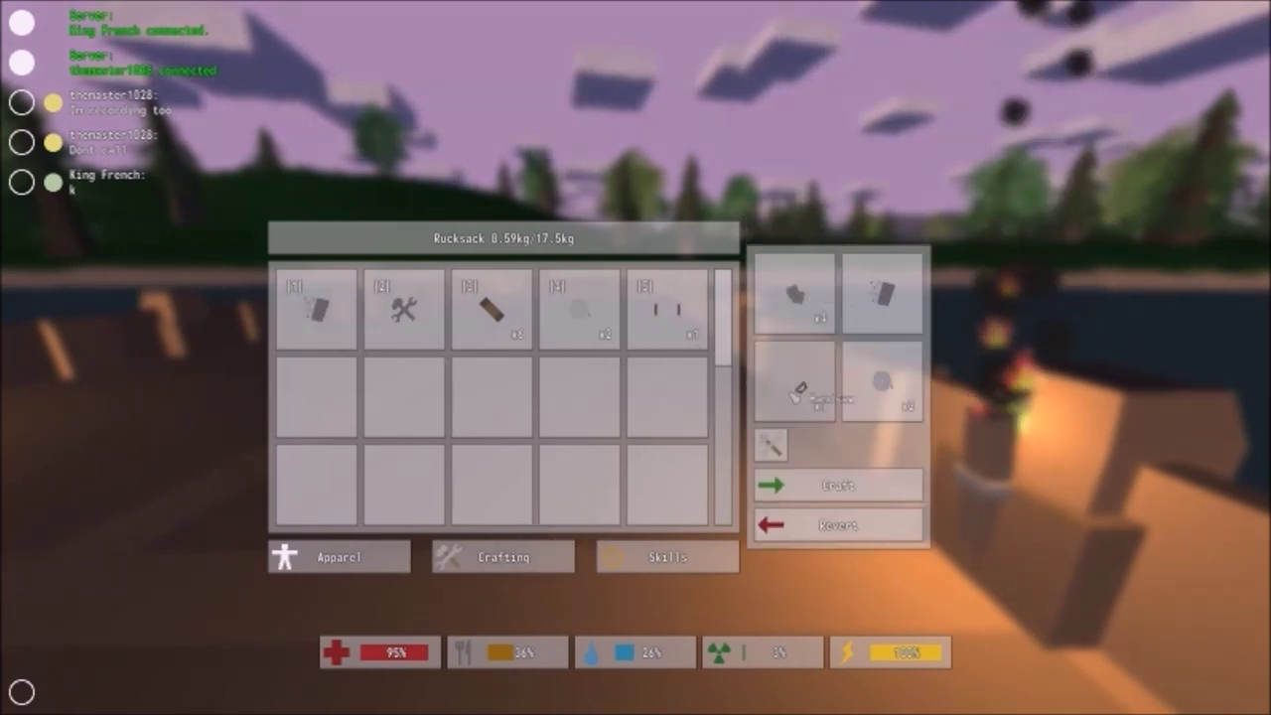
left_click(794, 382)
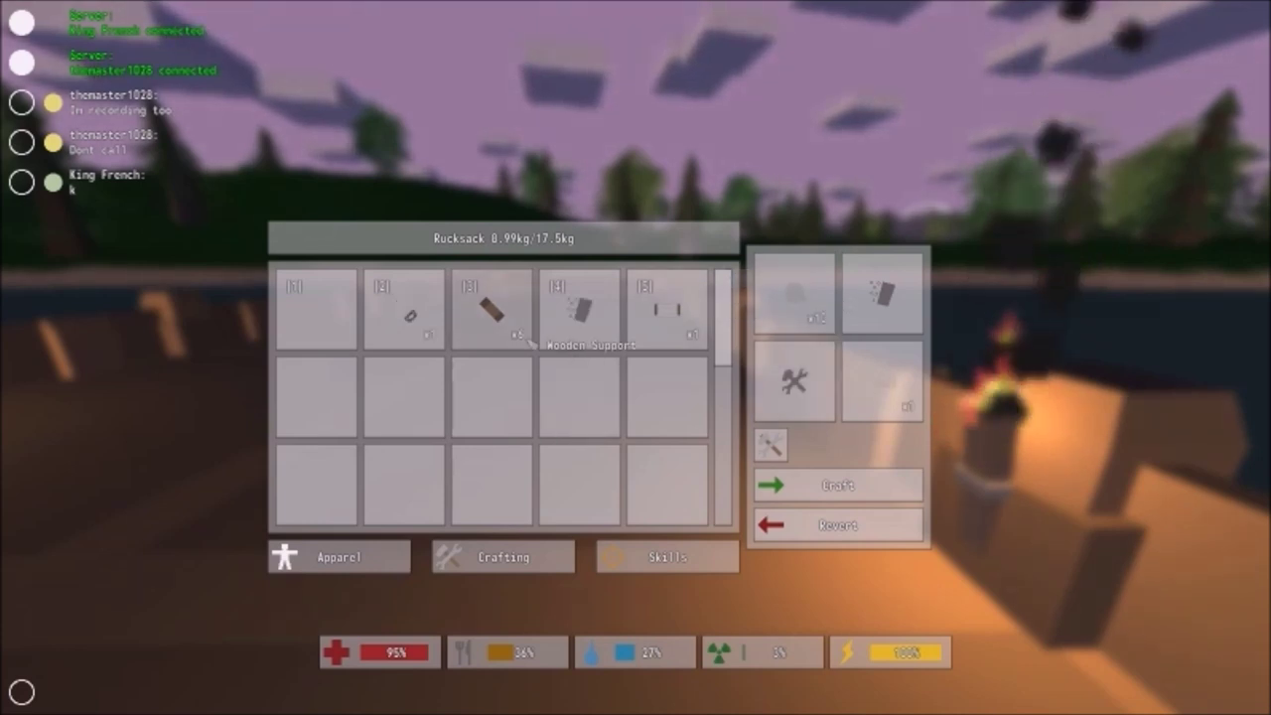
Load the Wooden Support and scrap into the supply slots and select the Barbed Wire recipe.
left_click_drag(491, 310, 884, 290)
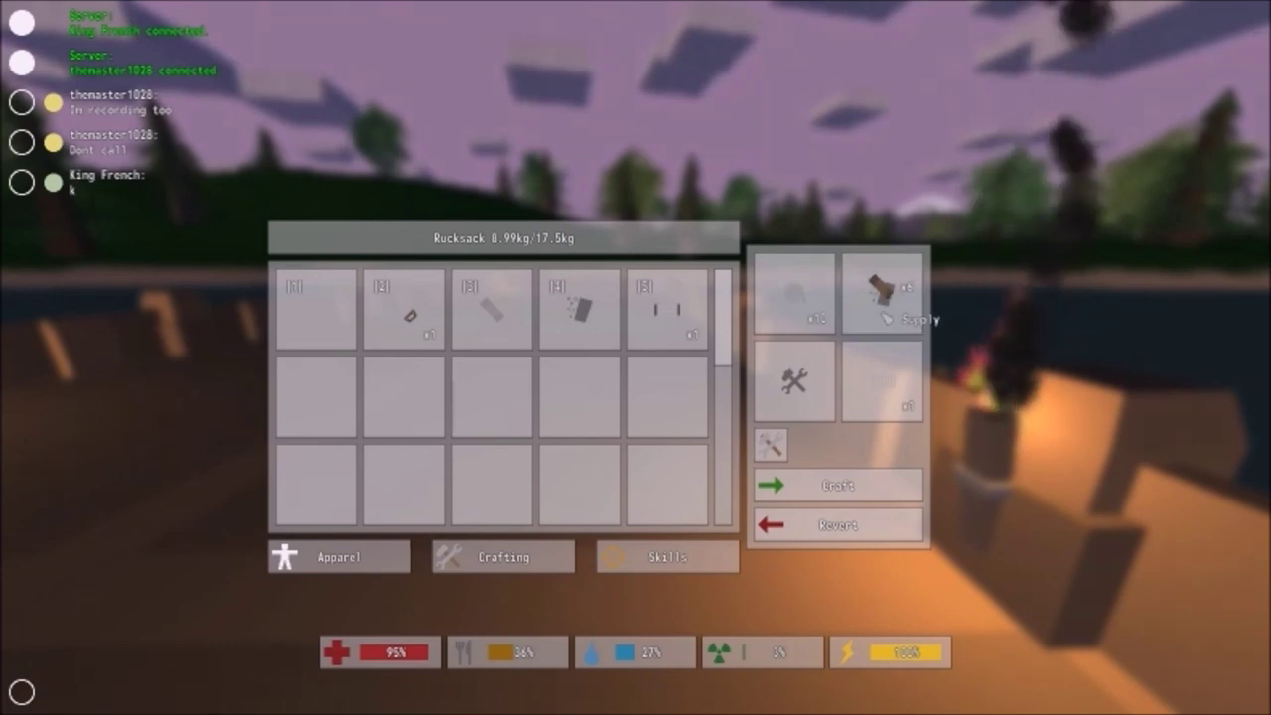
left_click(887, 298)
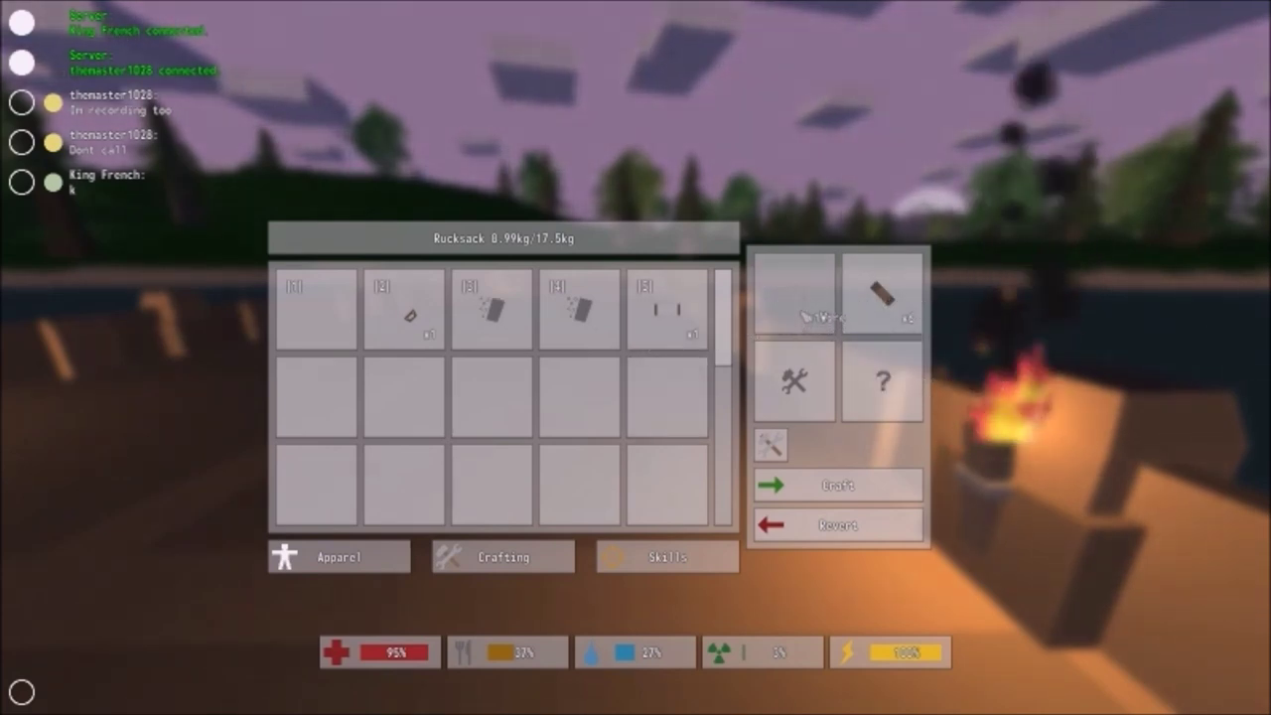
left_click(882, 296)
left_click(795, 298)
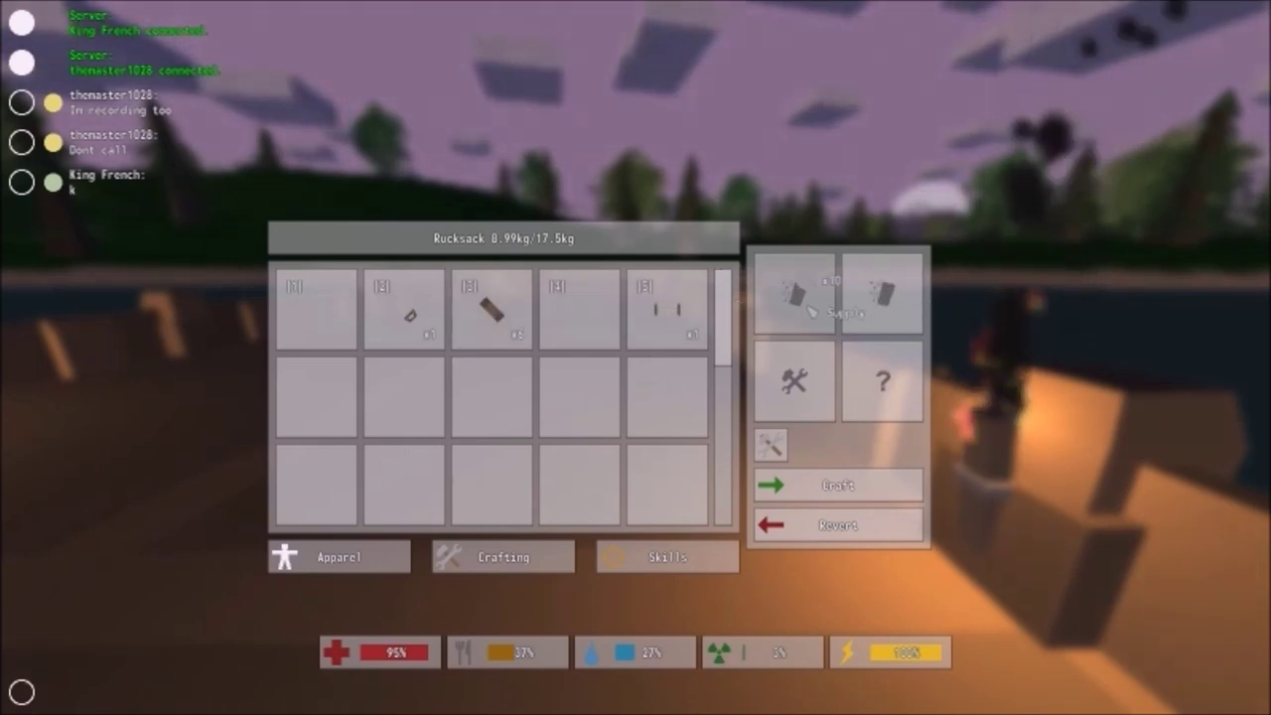
left_click(812, 310)
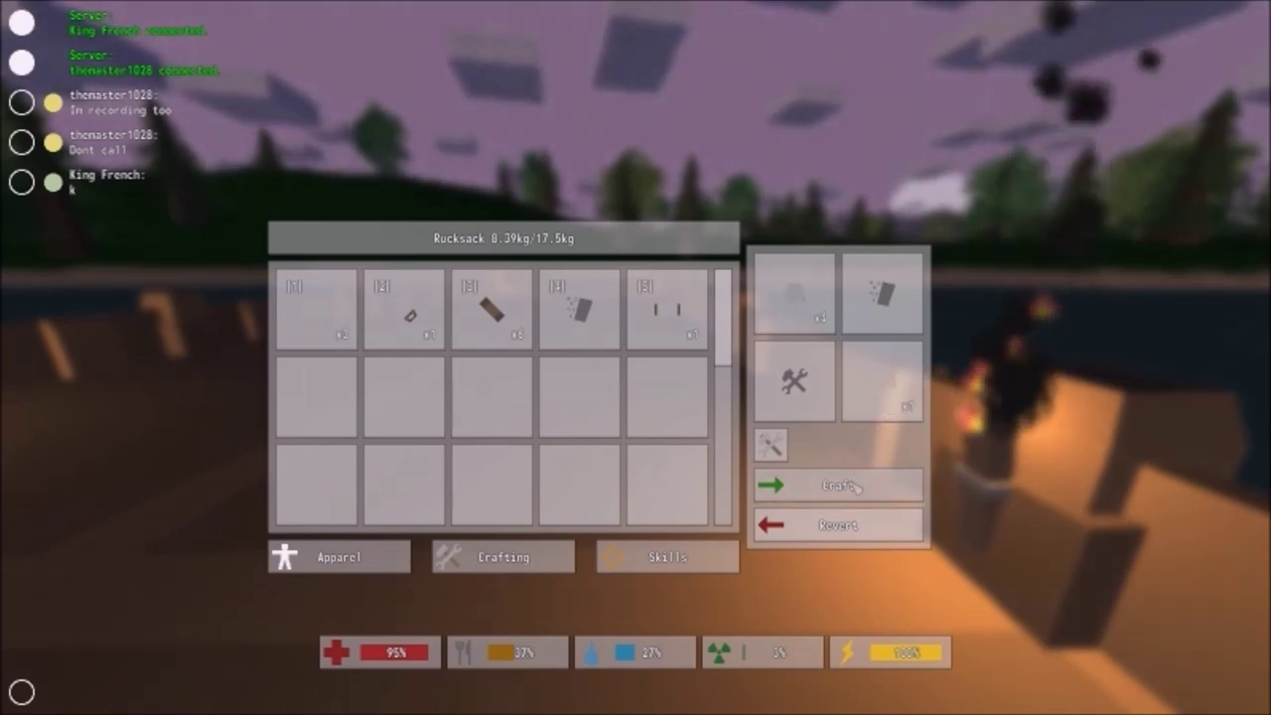
Craft the barbed wire, return the scrap and re-add the Wooden Support as a supply.
left_click(839, 526)
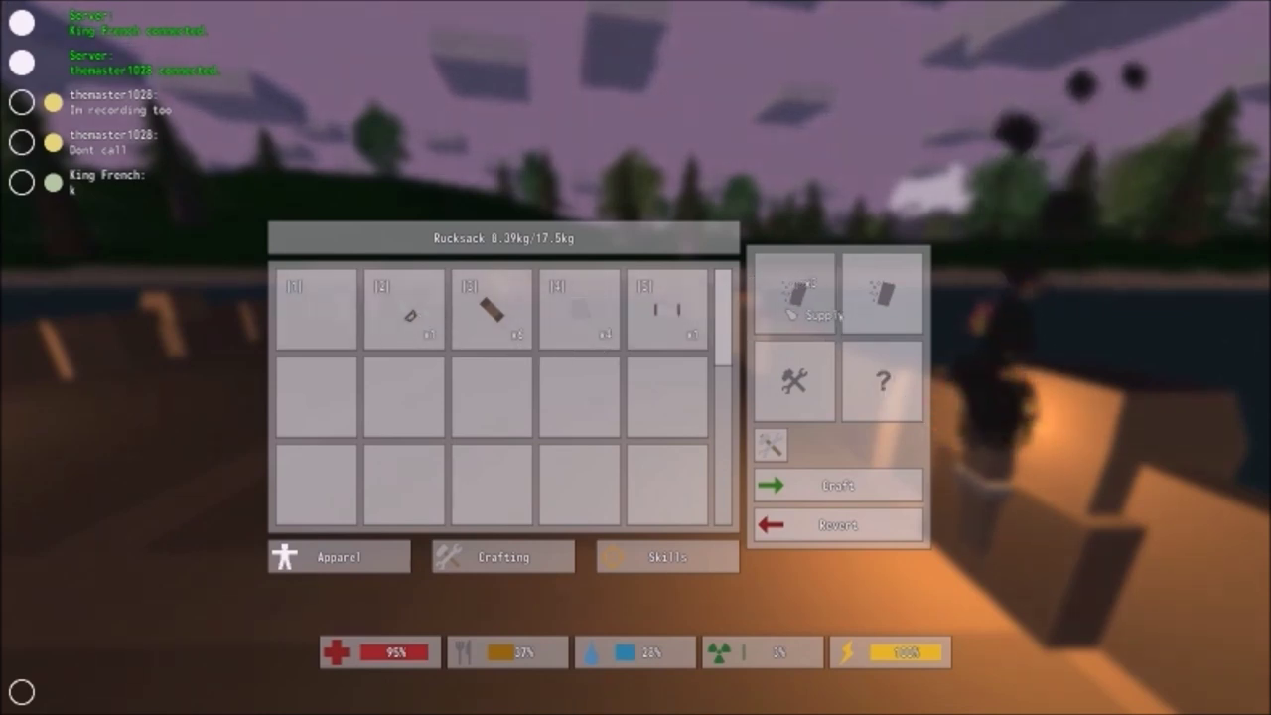
left_click(800, 296)
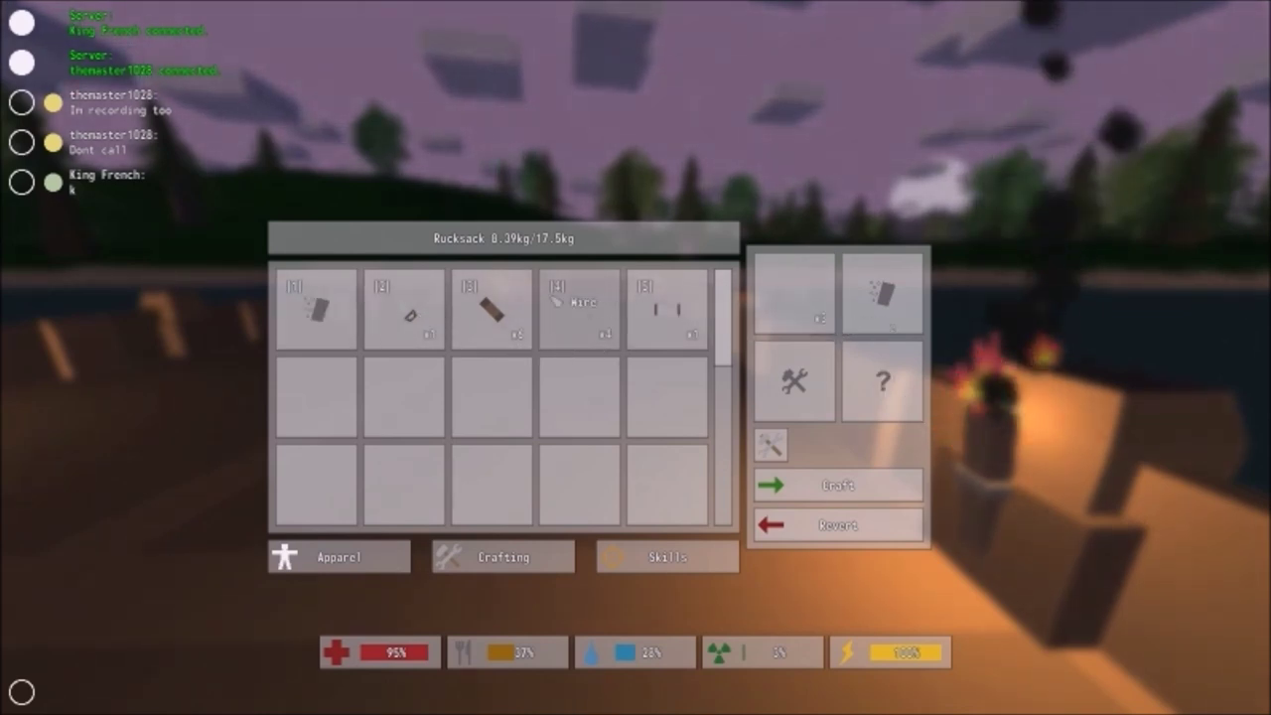
left_click(491, 308)
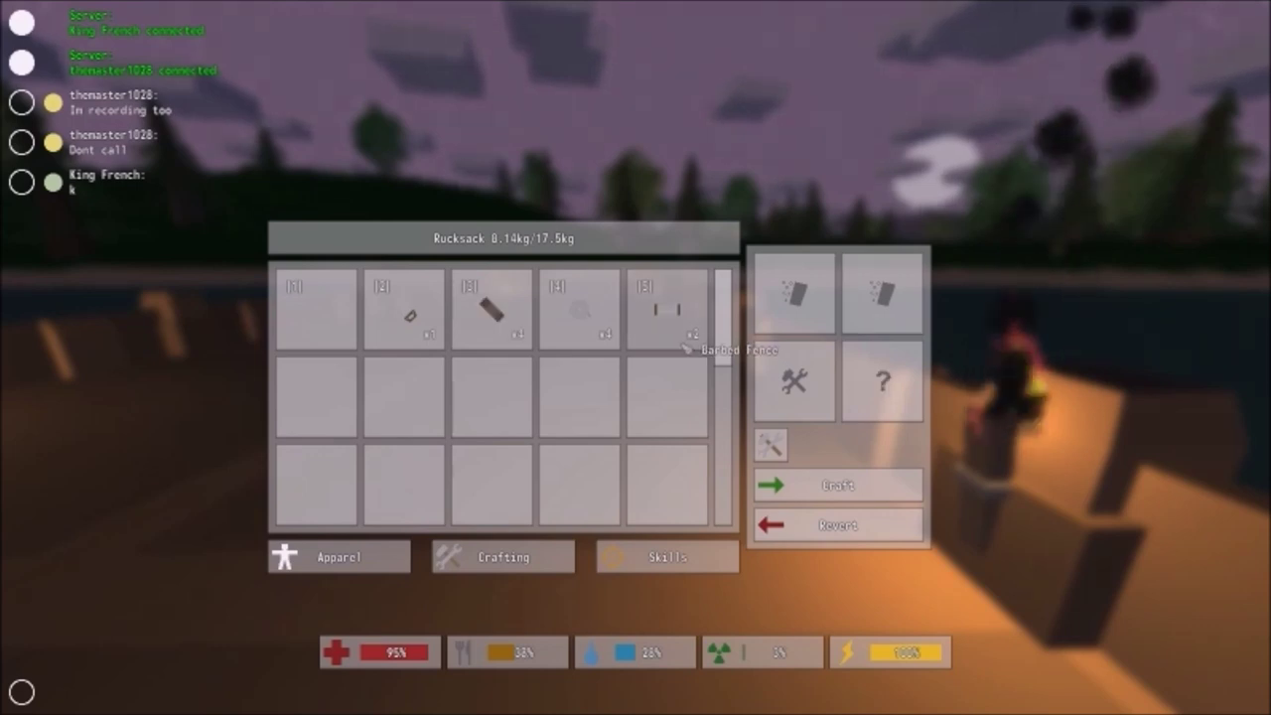
Equip the Barbed Fence from hotbar slot 5 and walk across the dock to the gap.
left_click_drag(670, 310, 683, 320)
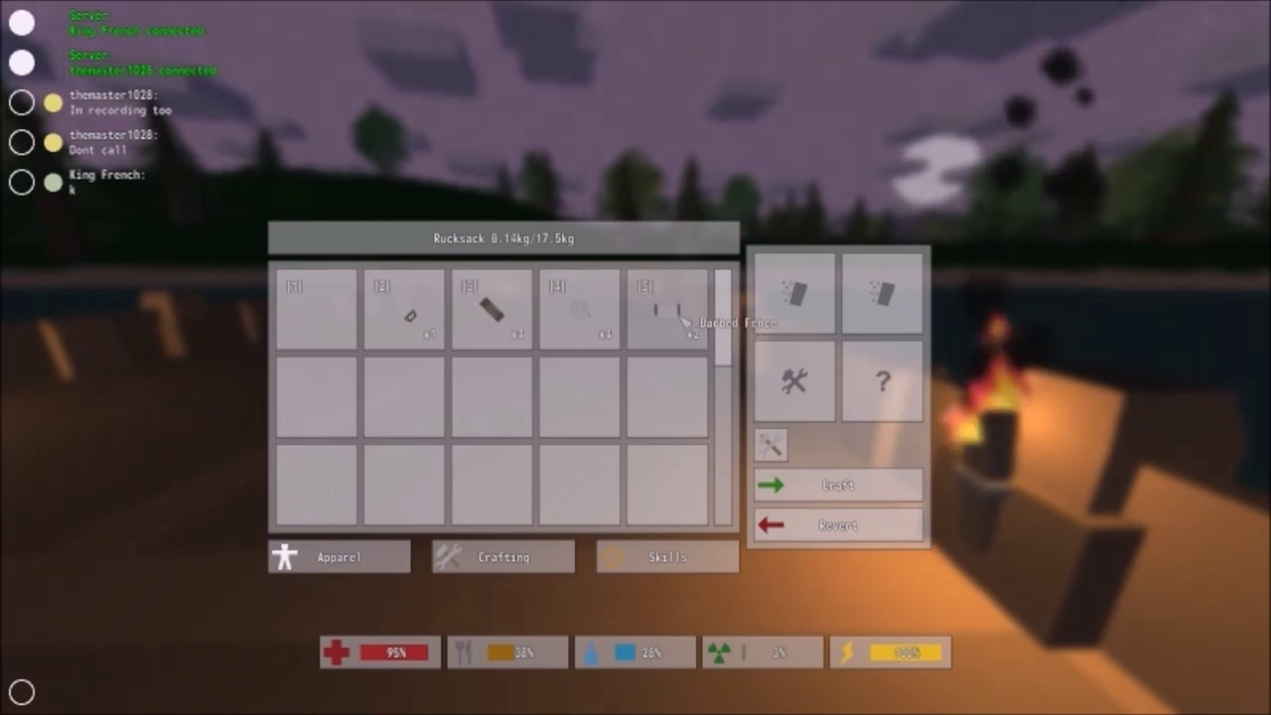
key("Tab")
key("5")
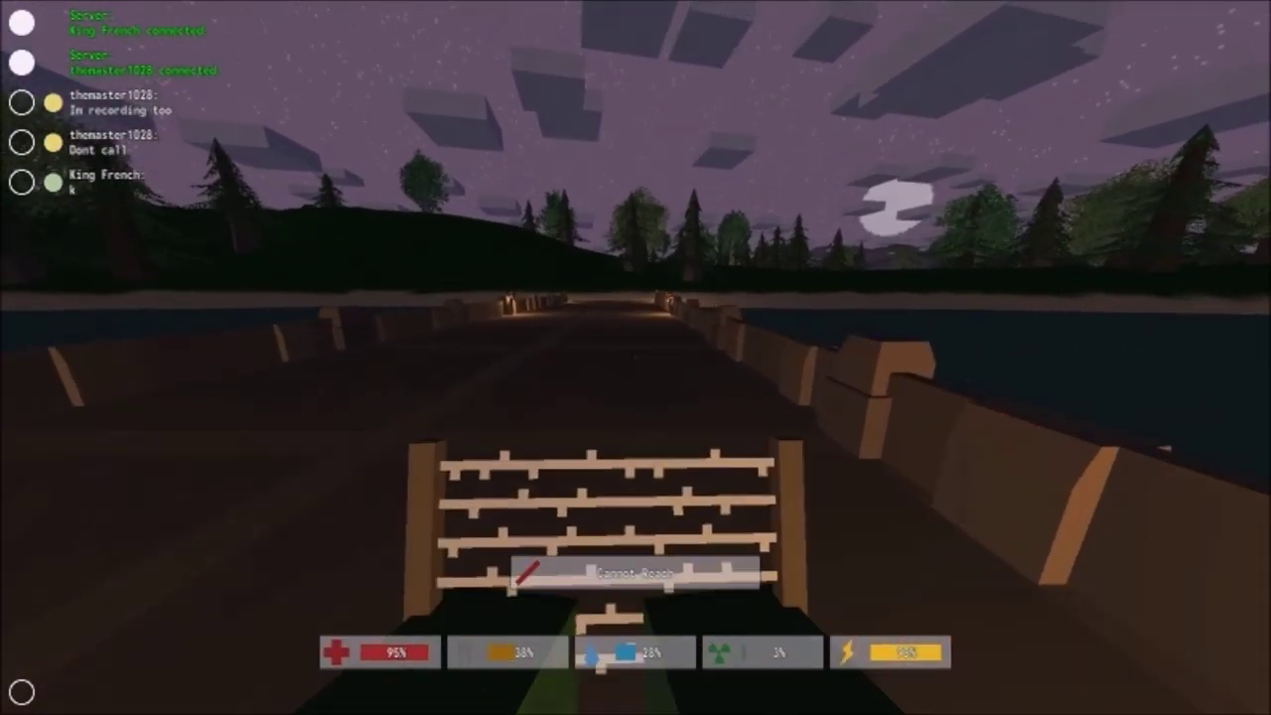
key("w")
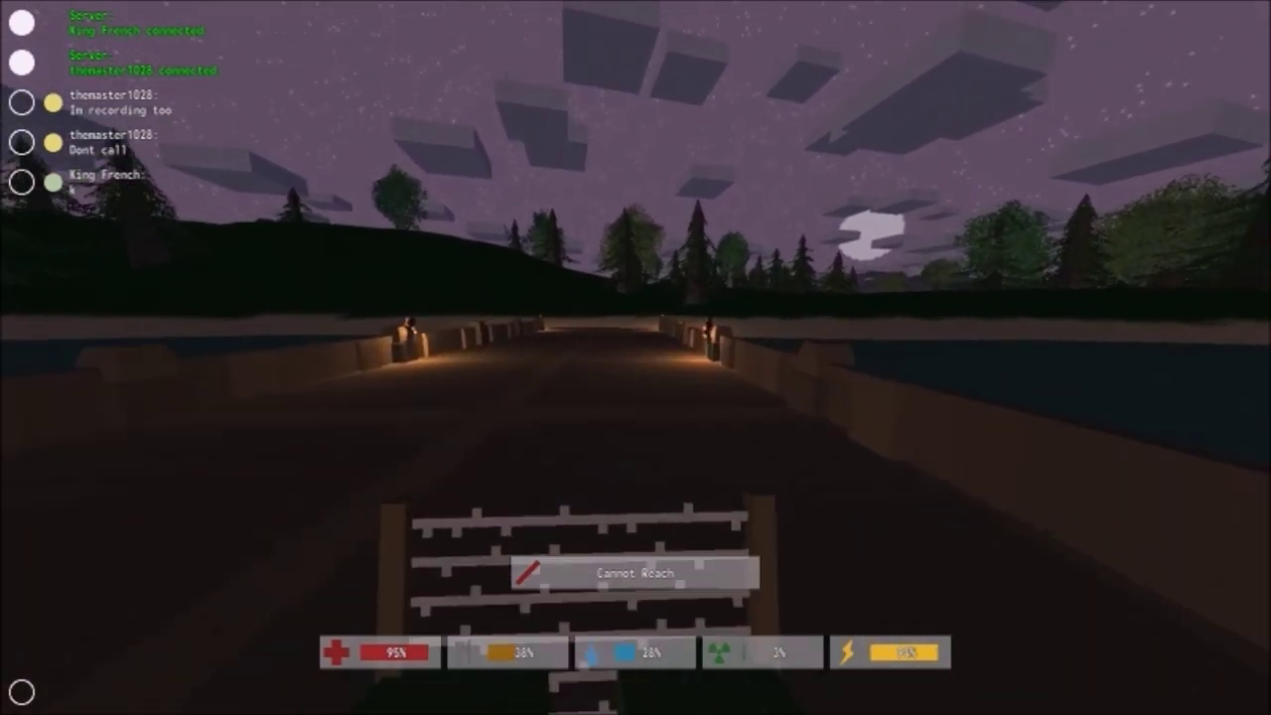
key("w")
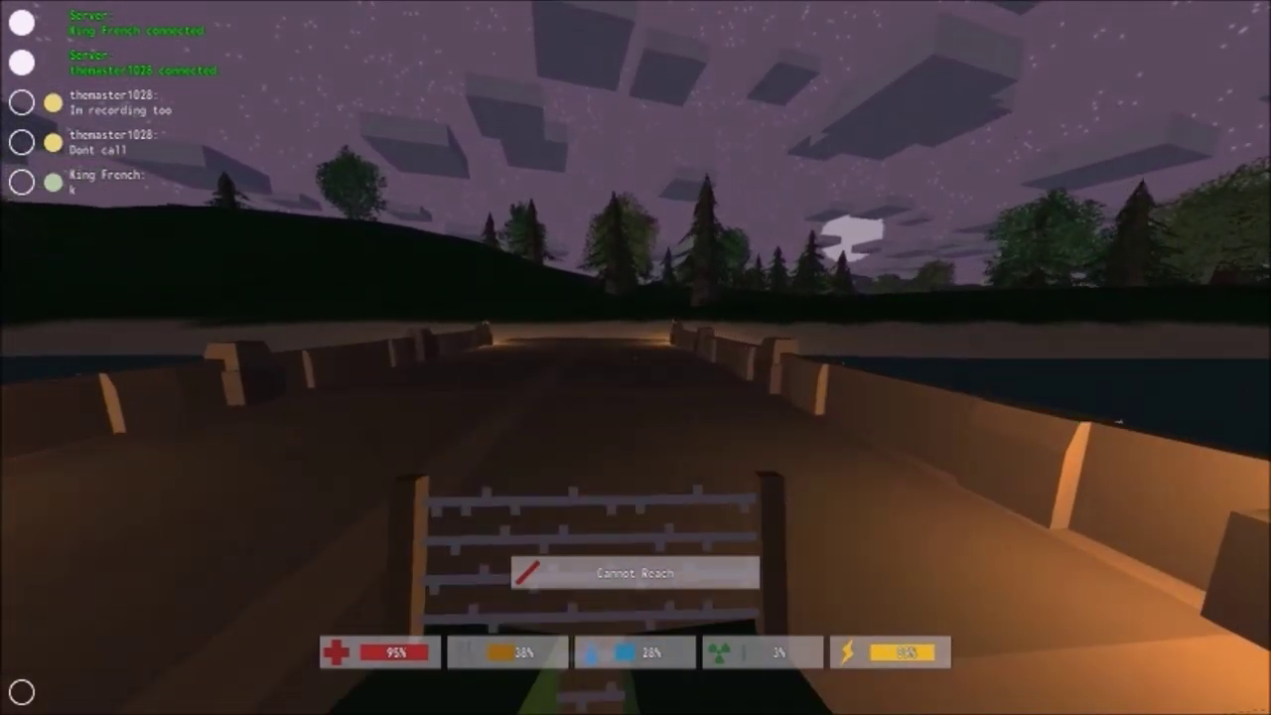
key("w")
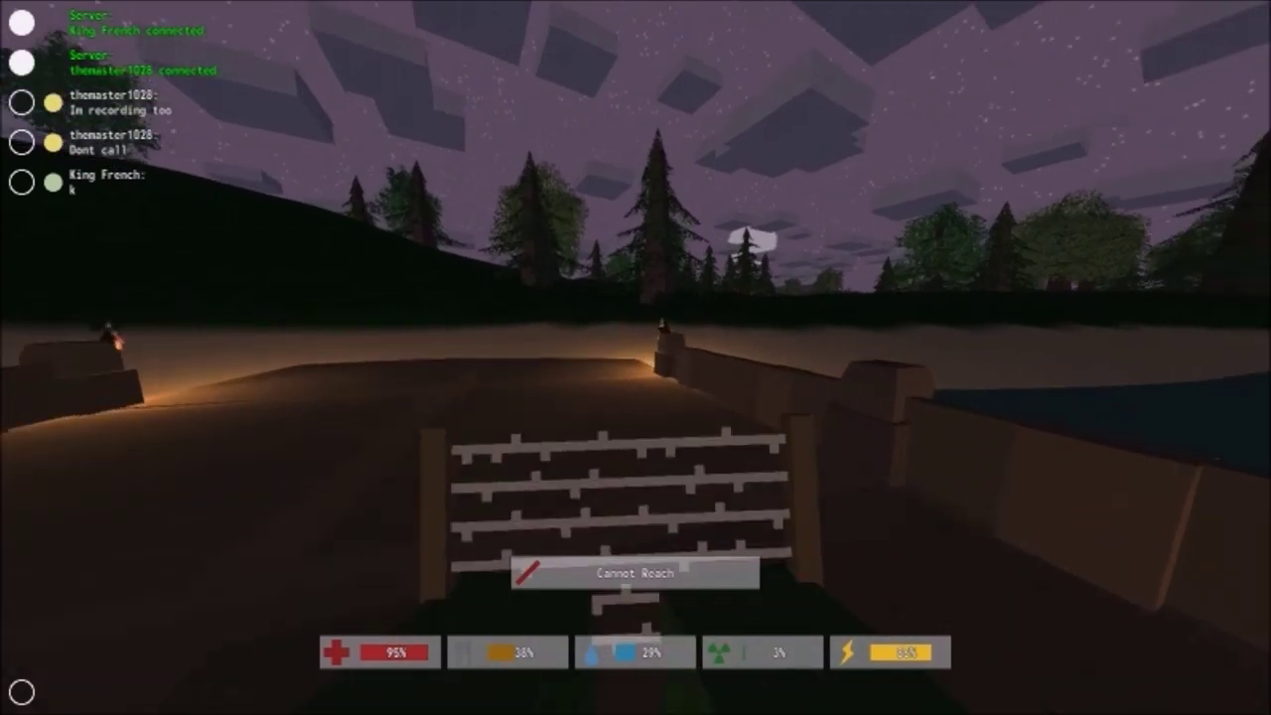
key("w")
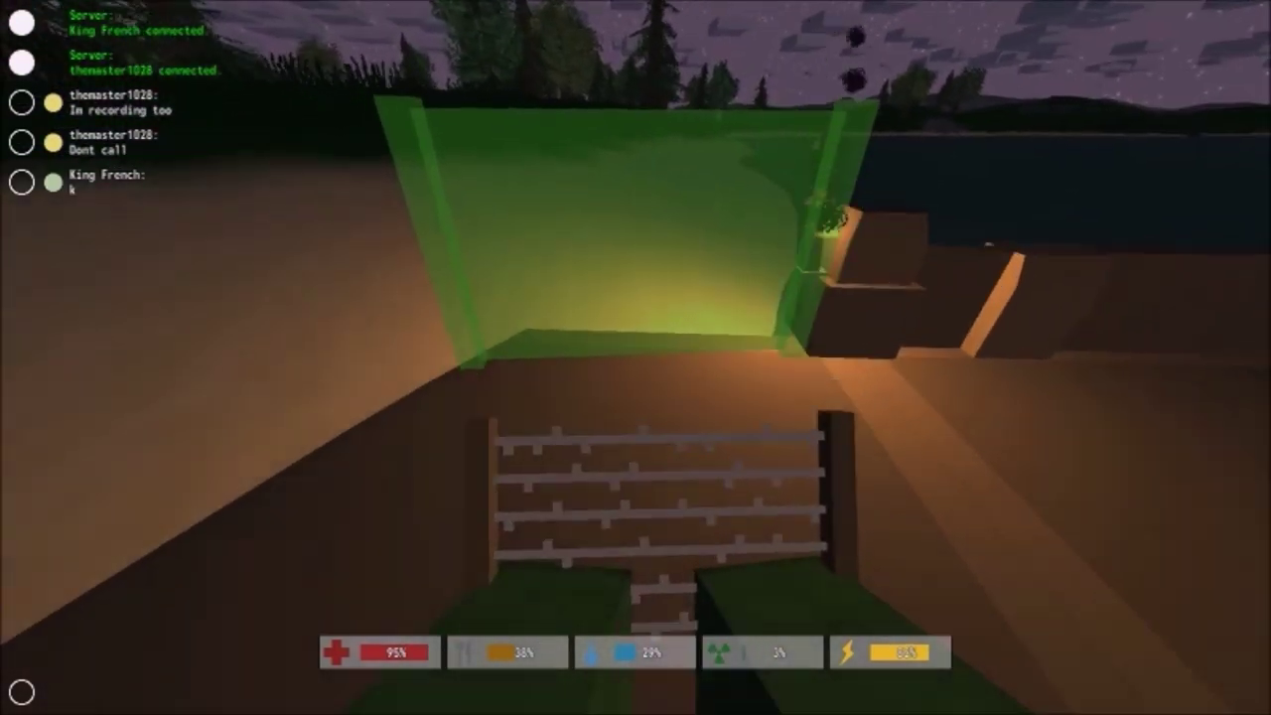
Place the barbed fence on the dock and turn to view it.
left_click(635, 358)
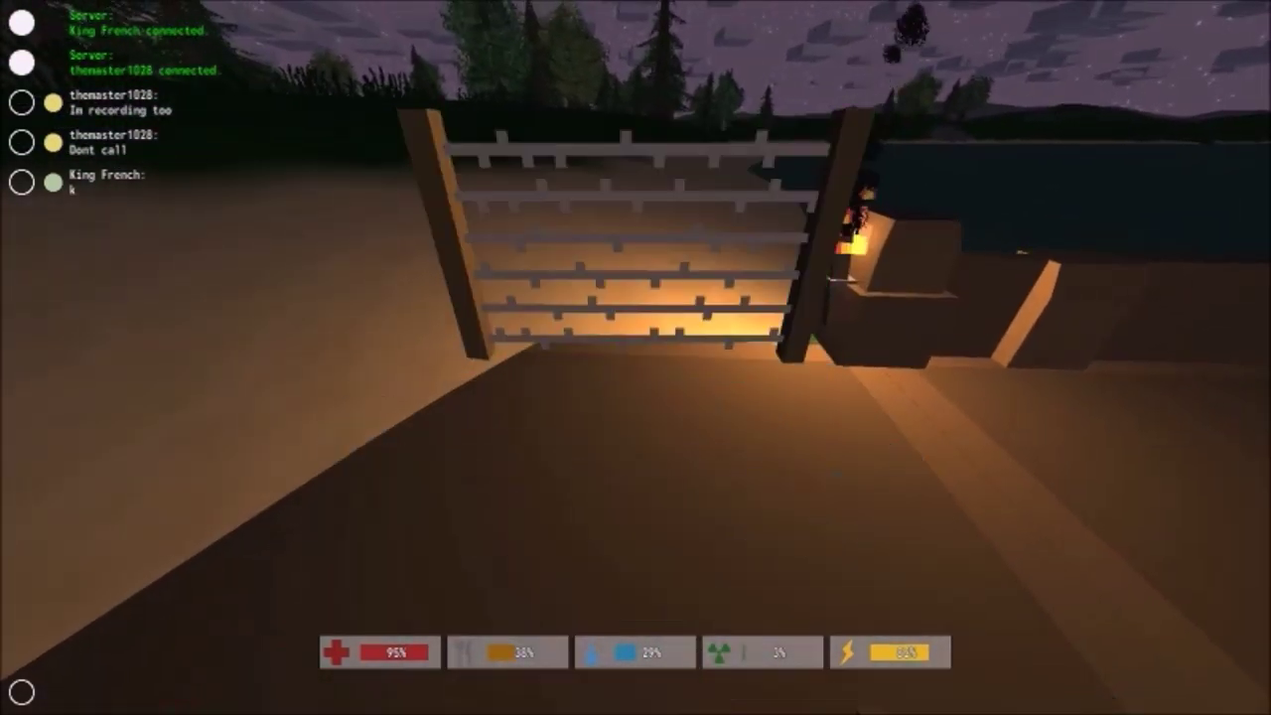
key("w")
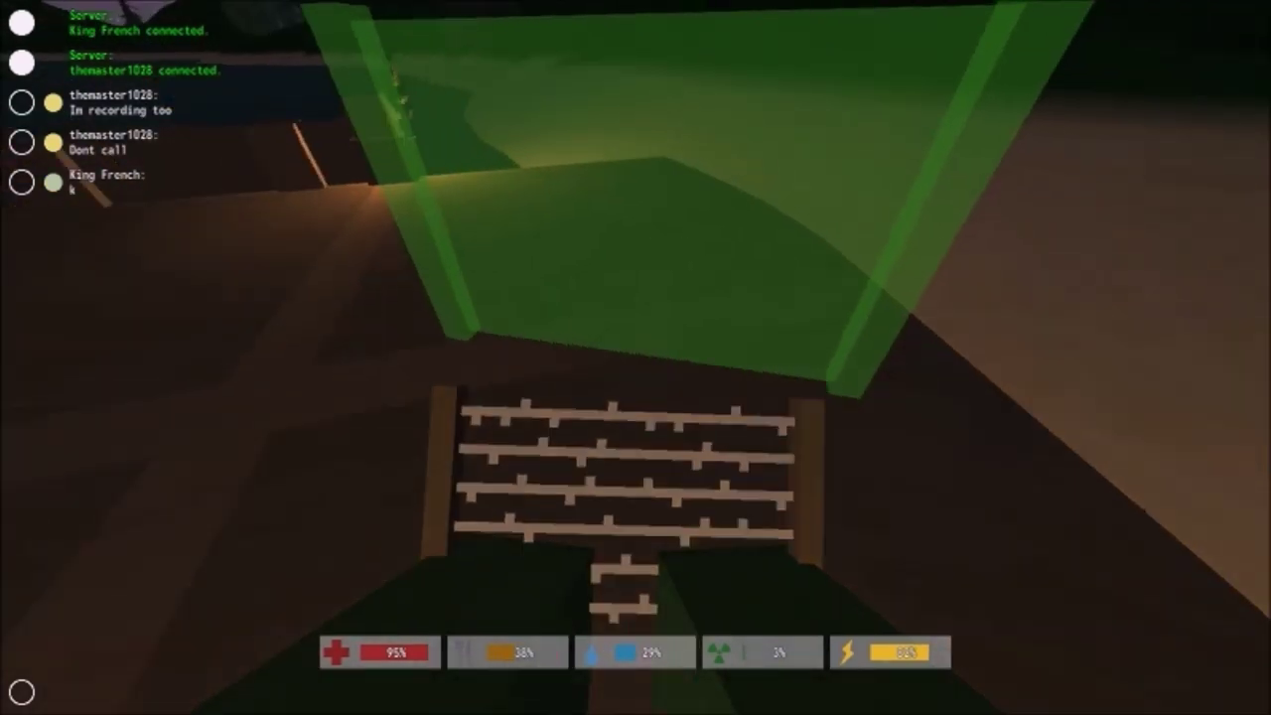
key("a")
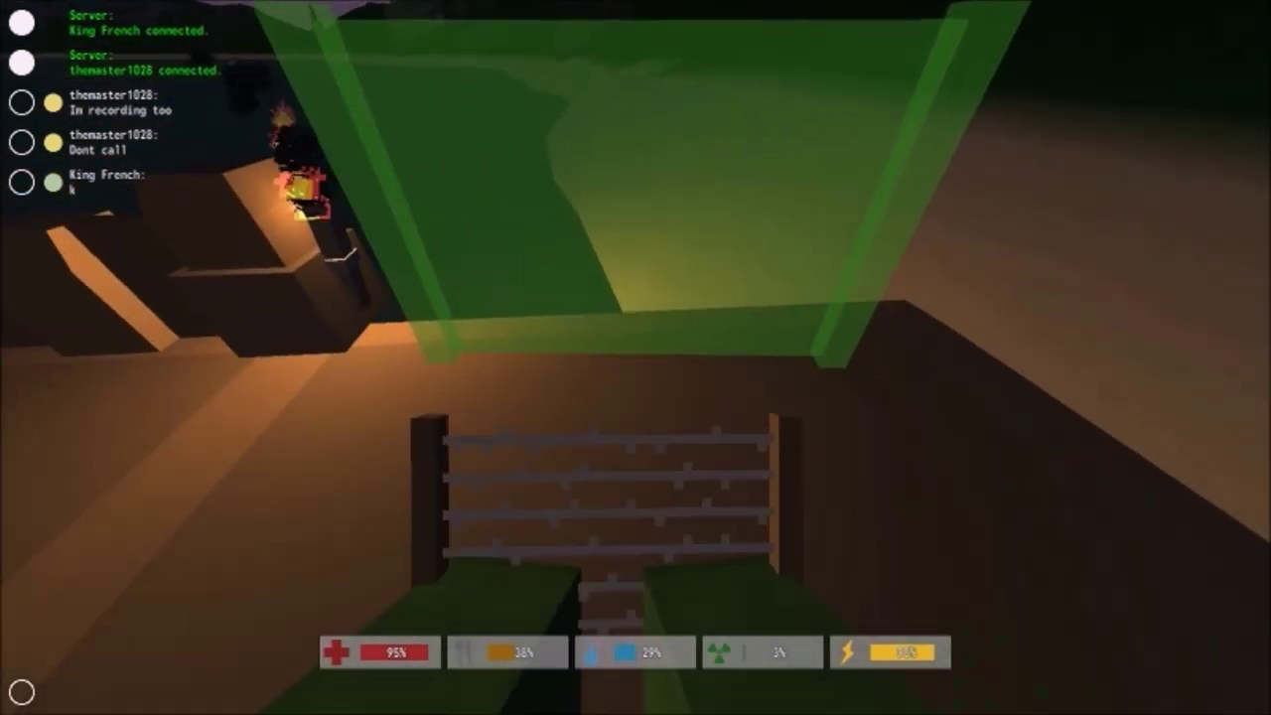
key("w")
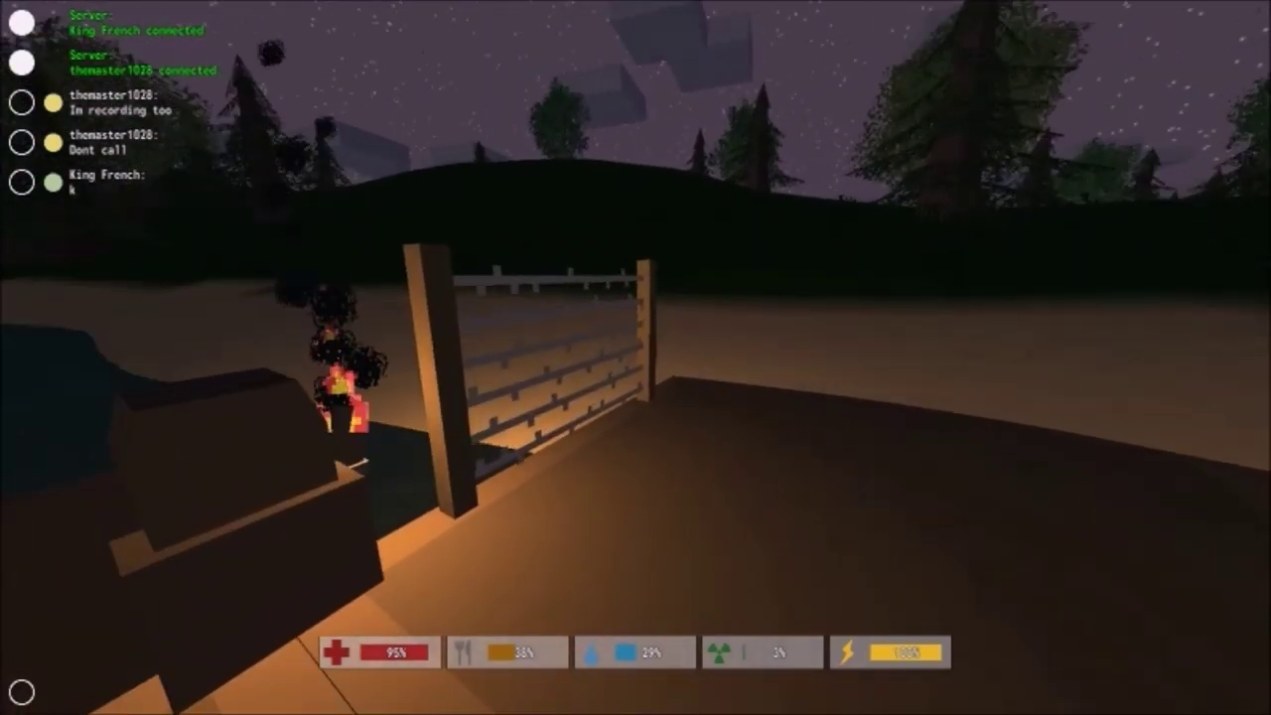
key("w")
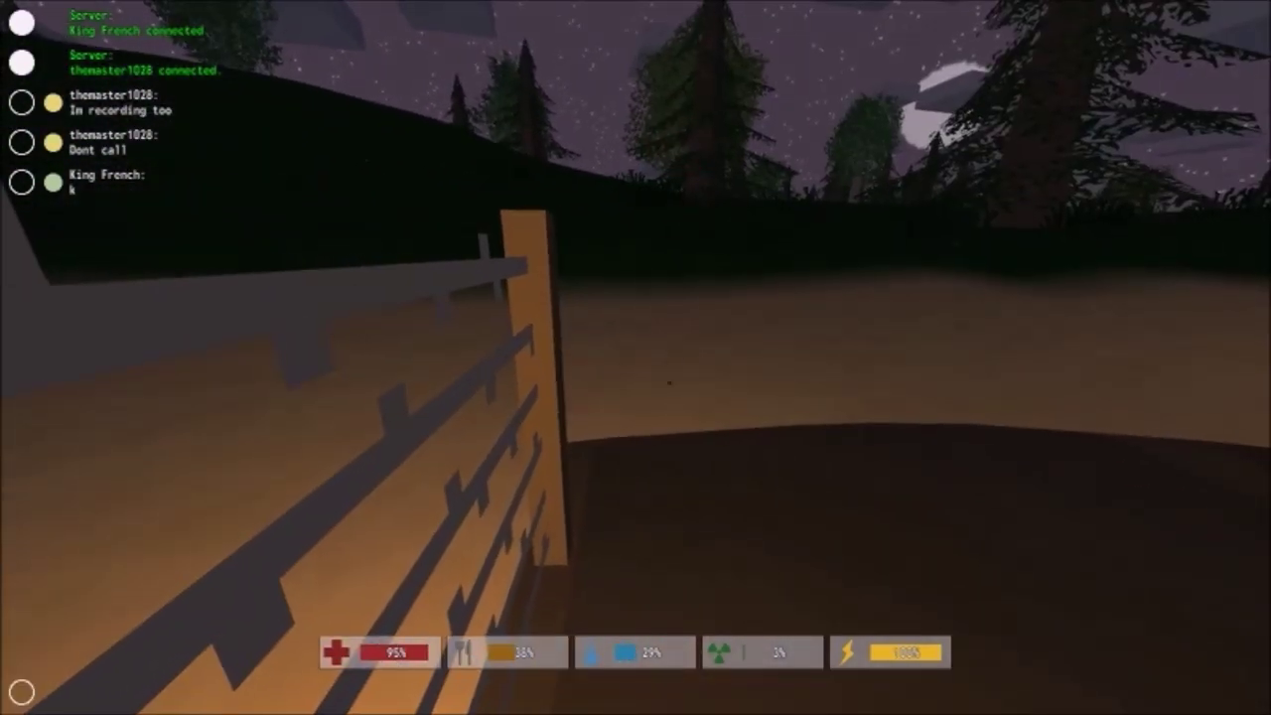
key("w")
key("w")
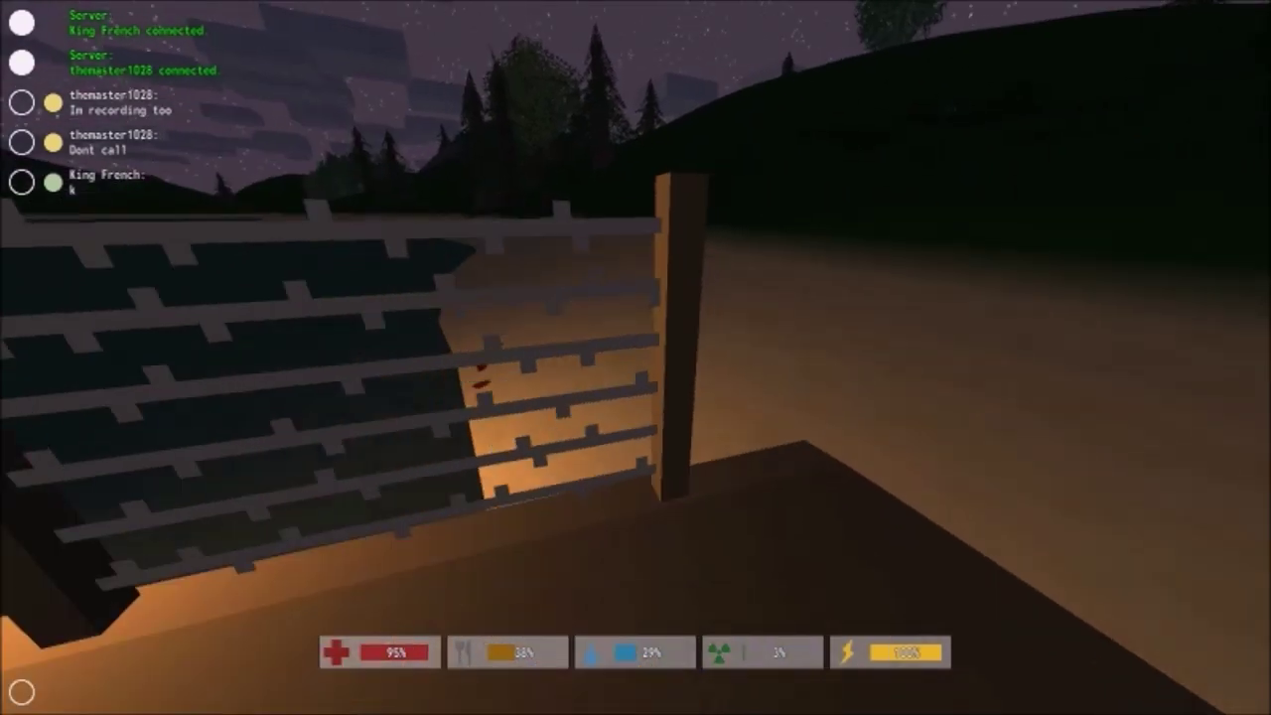
key("s")
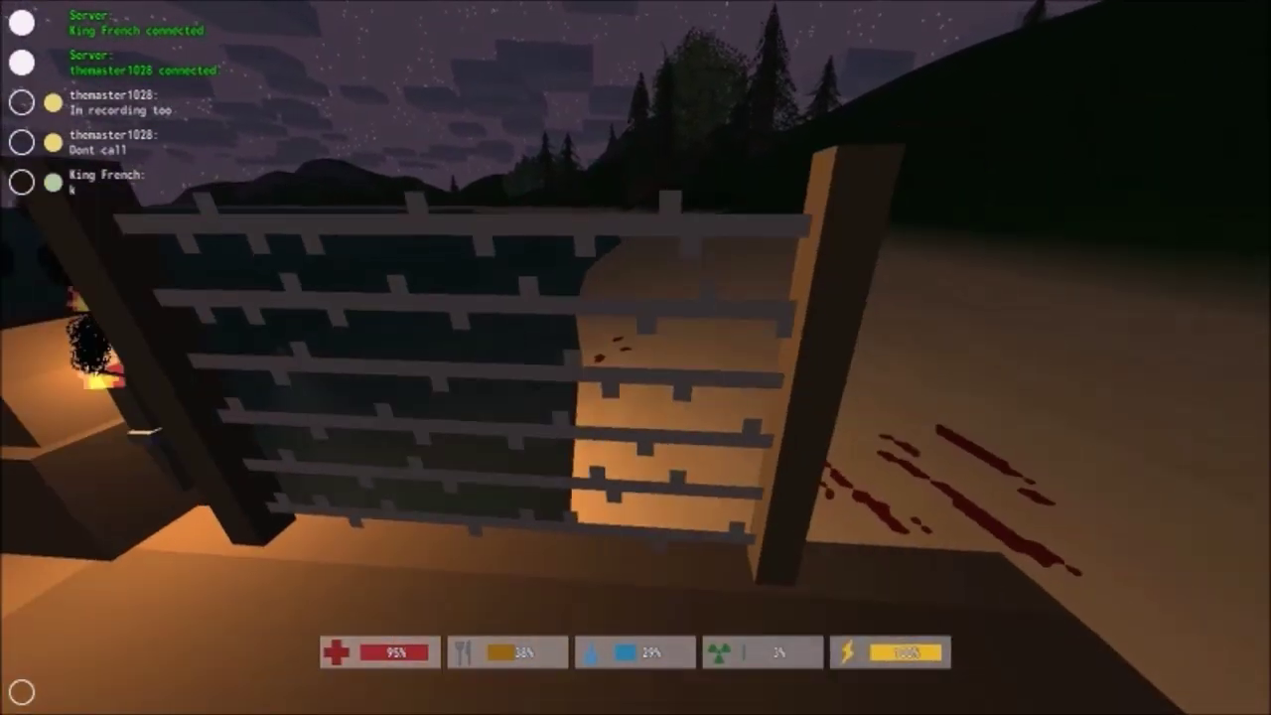
key("s")
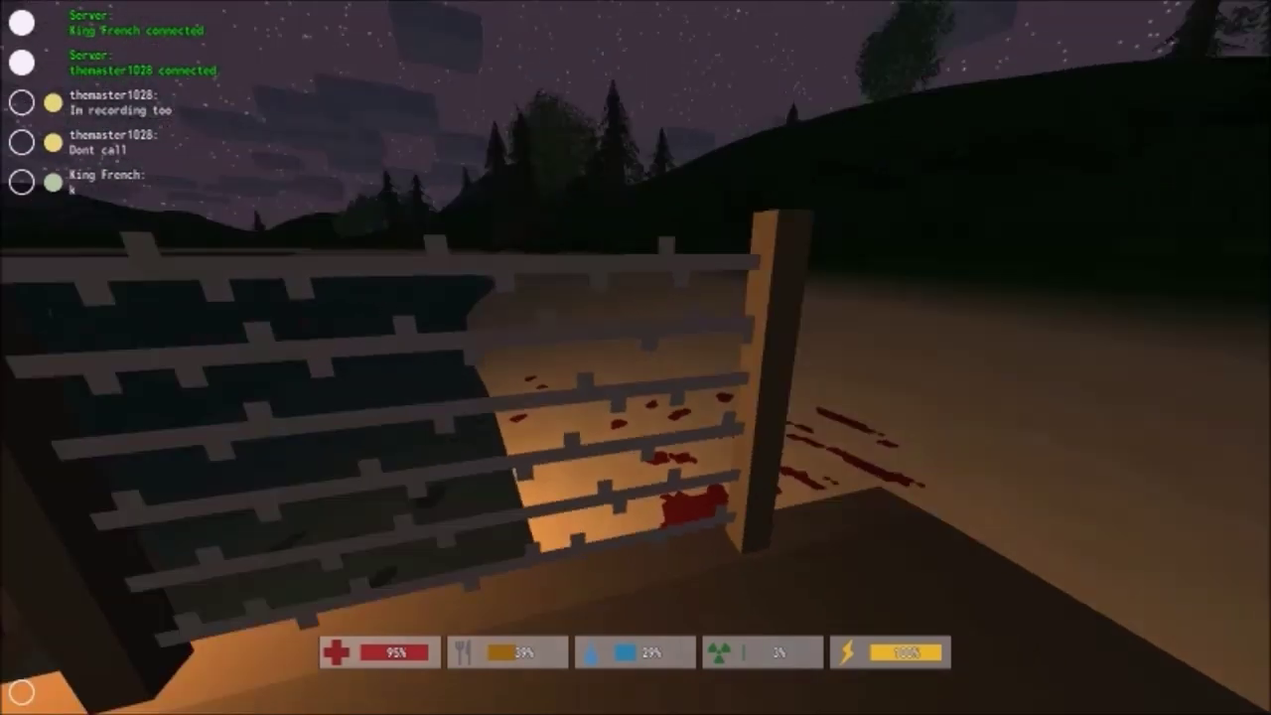
key("w")
key("w")
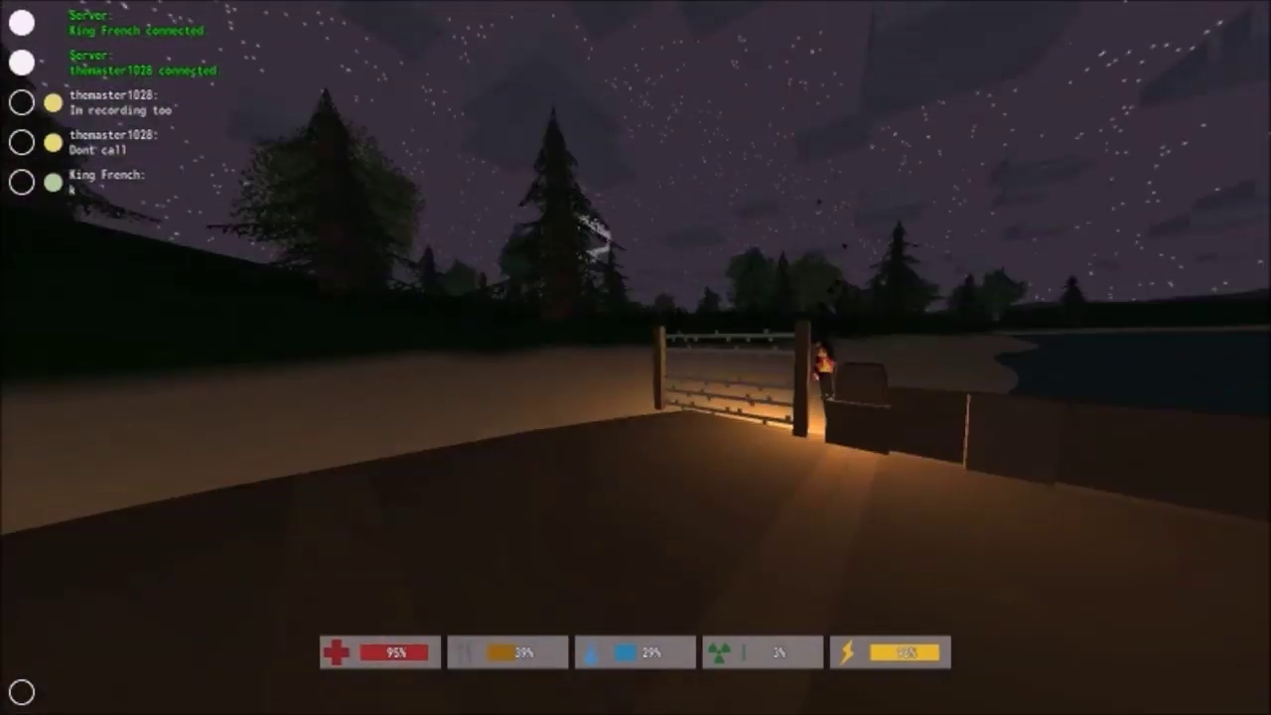
key("s")
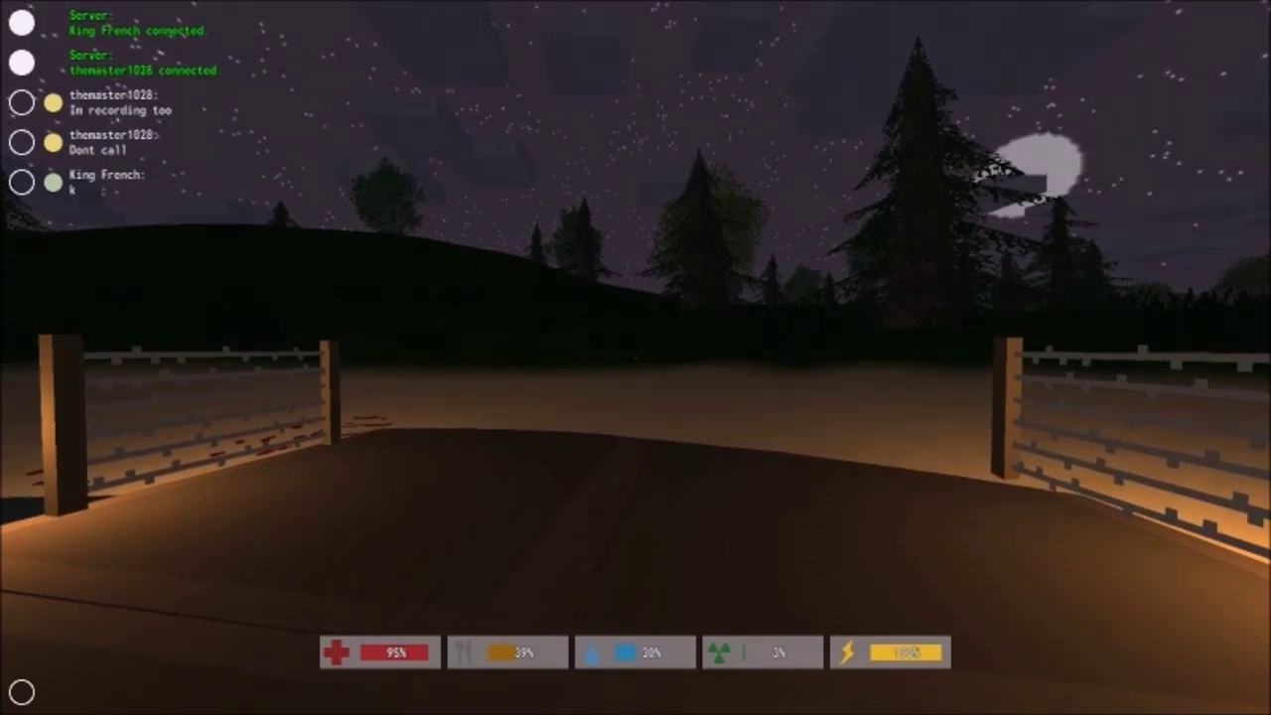
key("w")
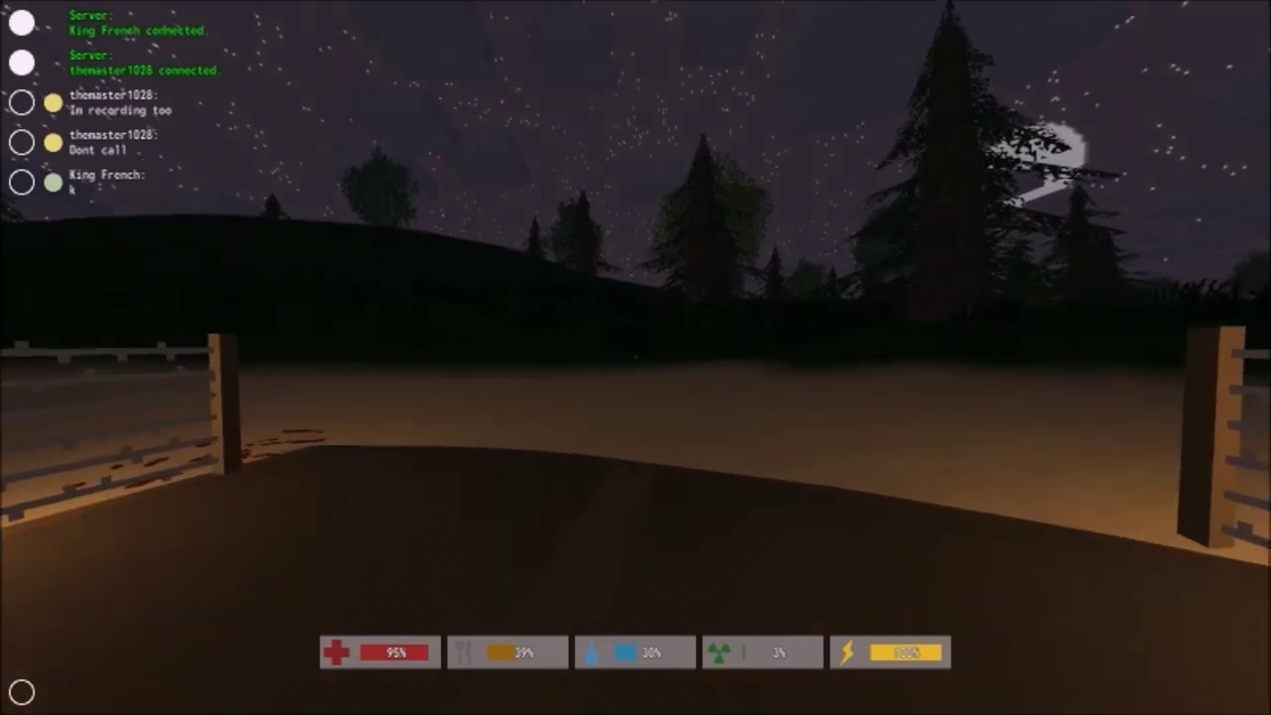
key("w")
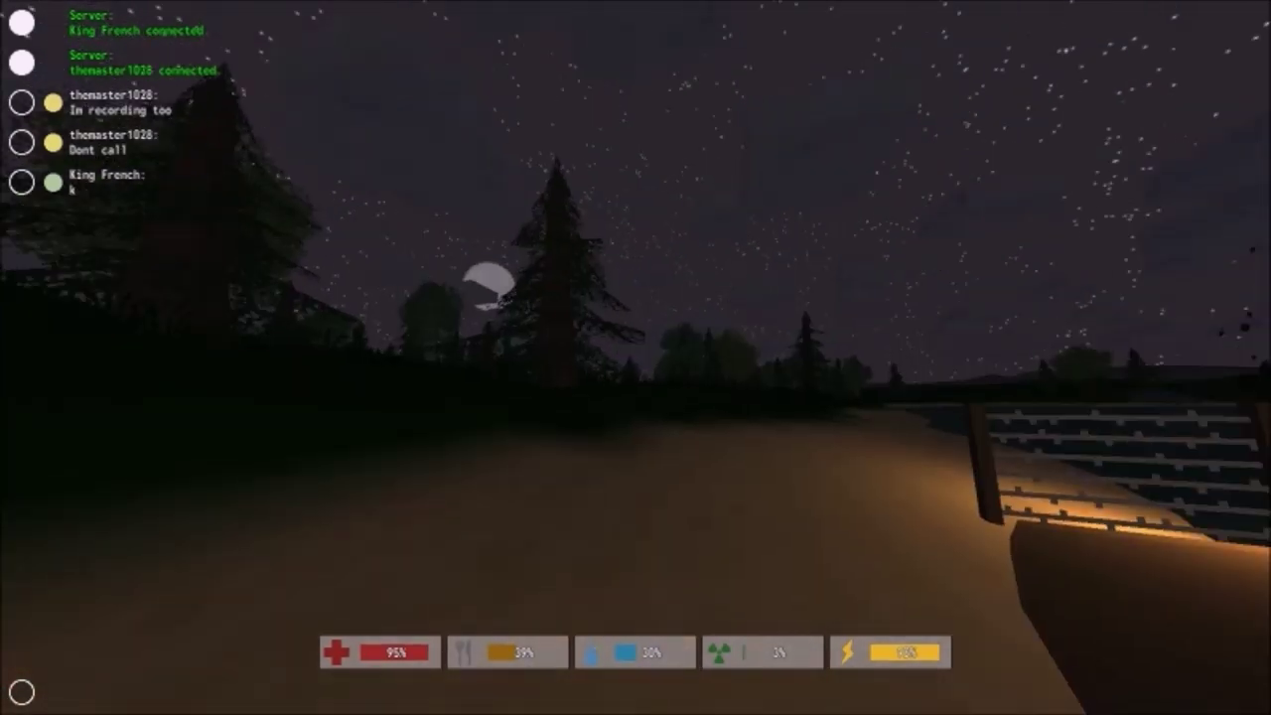
key("s")
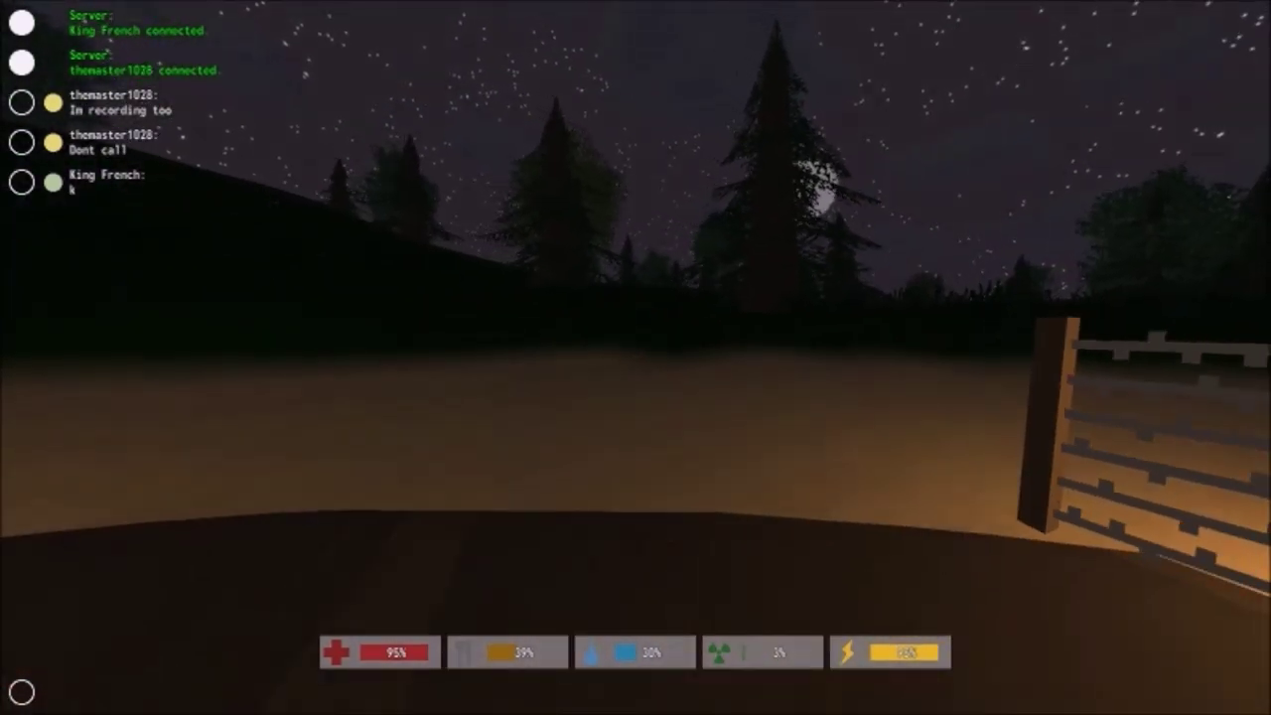